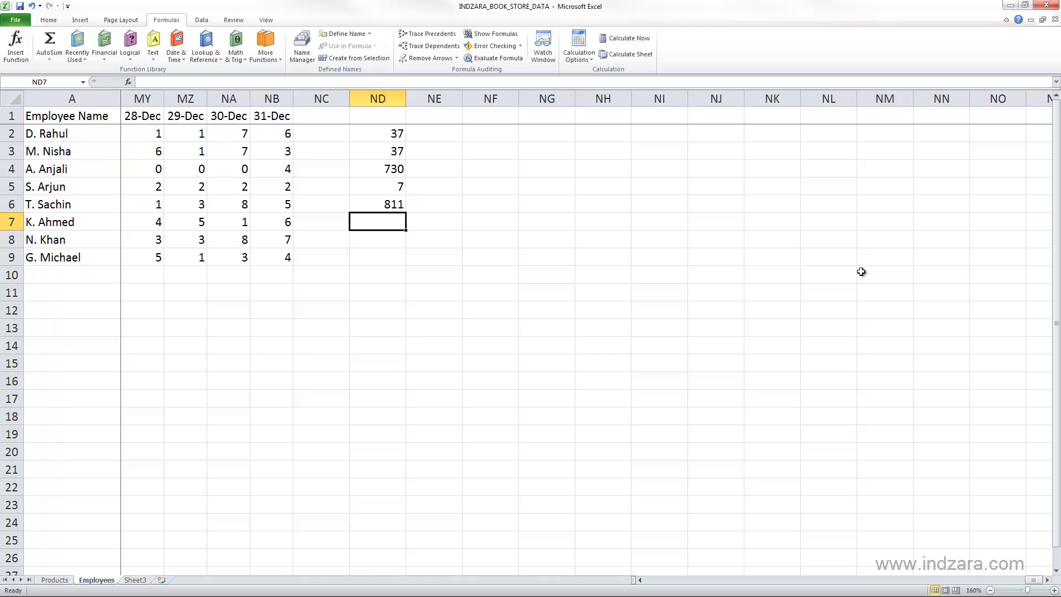
Select cell NE2 and start a new formula with '='
left_click(681, 240)
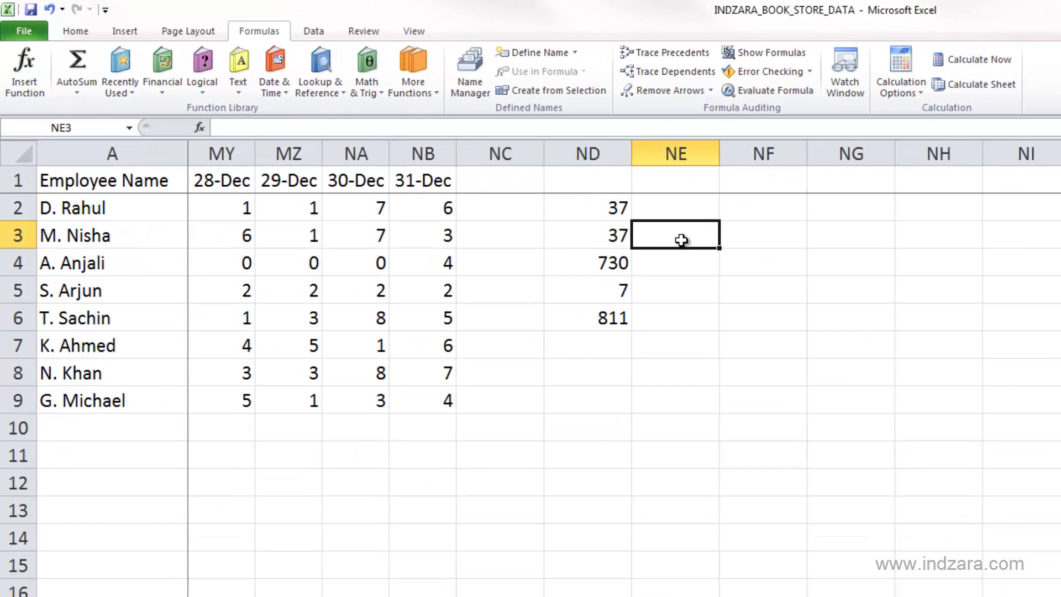
left_click(682, 213)
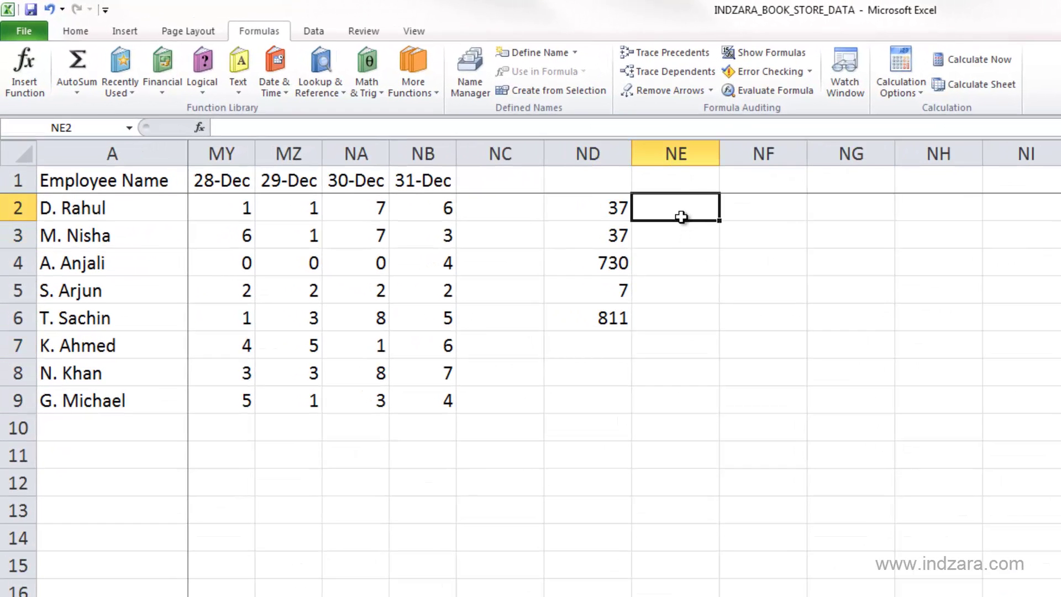
type("=")
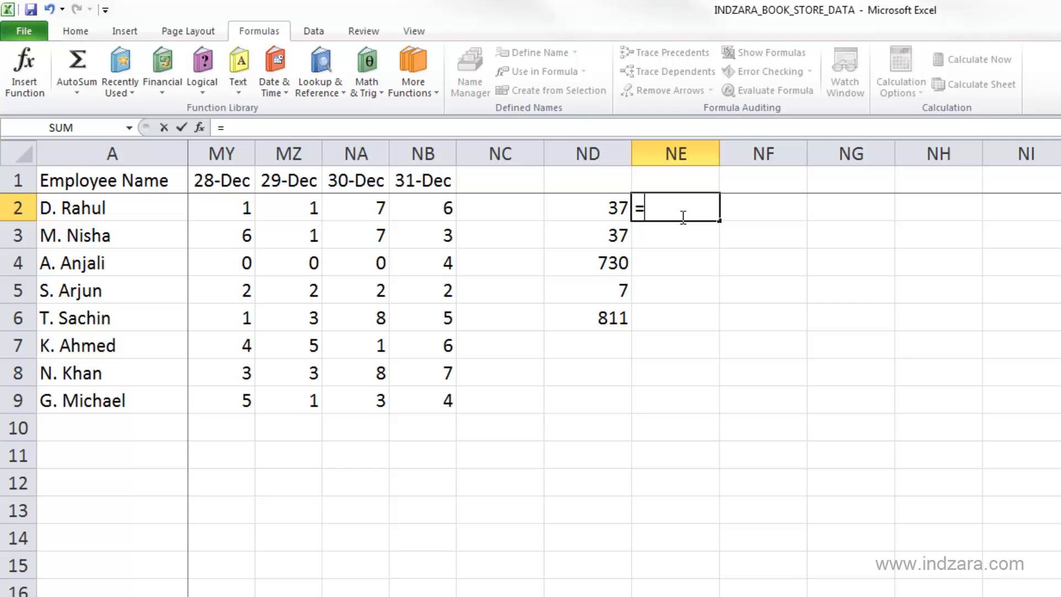
Enter =MIN(B2:NB2) in NE2 over the first employee's full year of daily hours
type("MI")
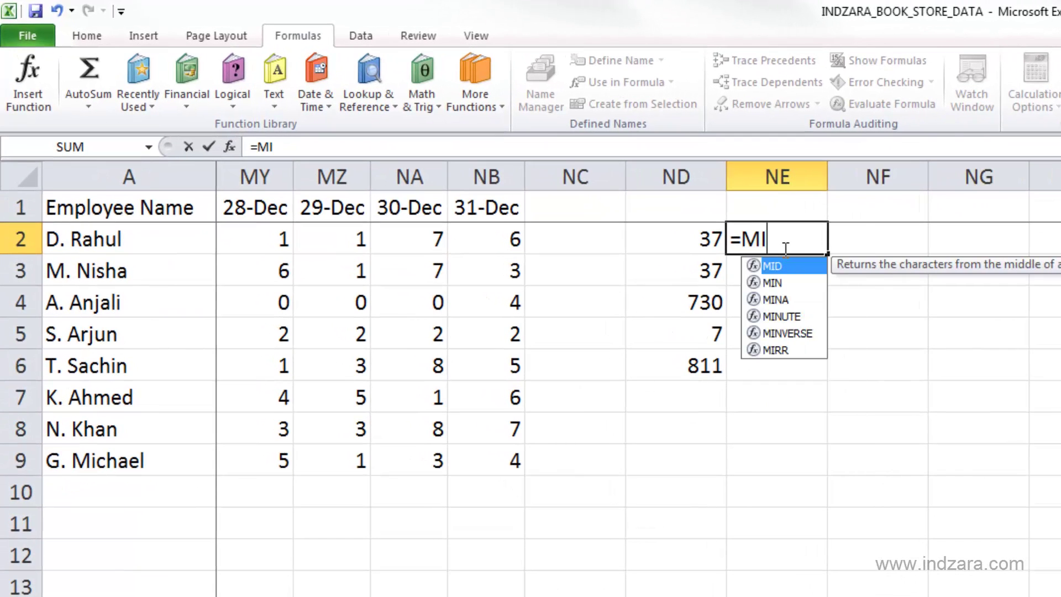
type("N(")
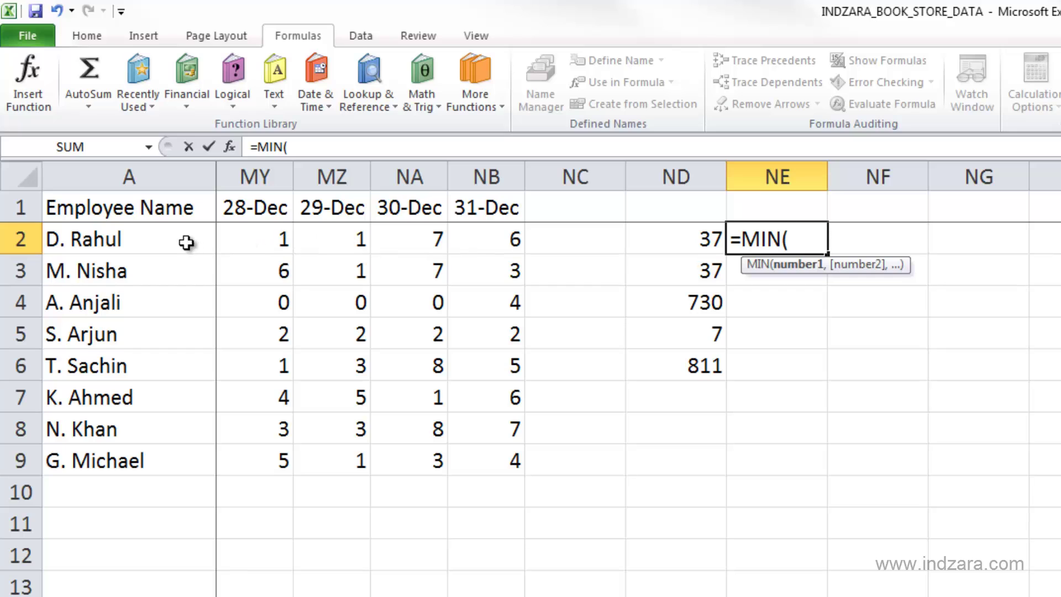
left_click(517, 246)
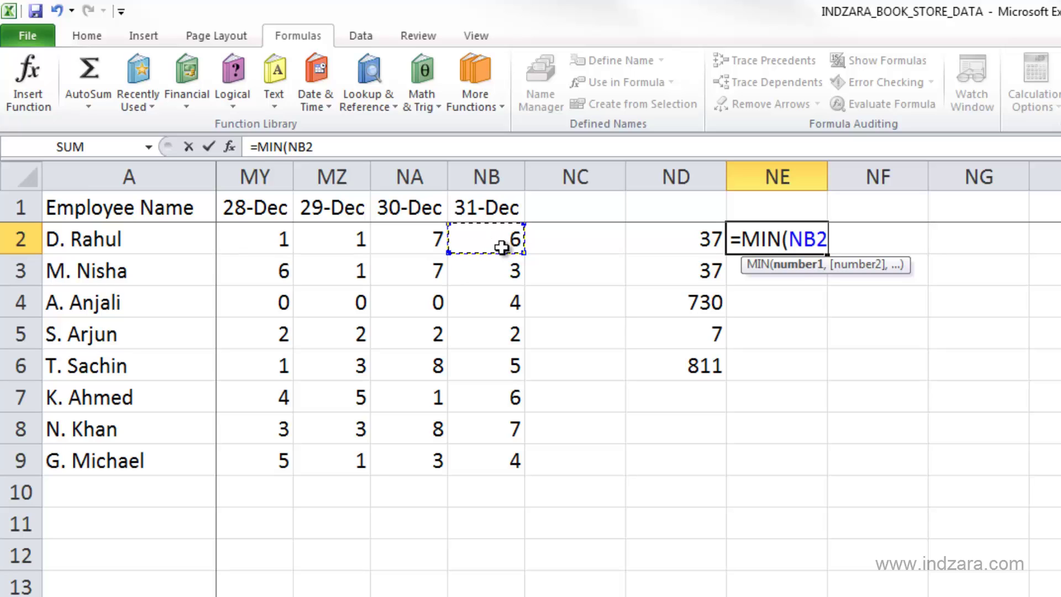
key("ctrl+shift+Left")
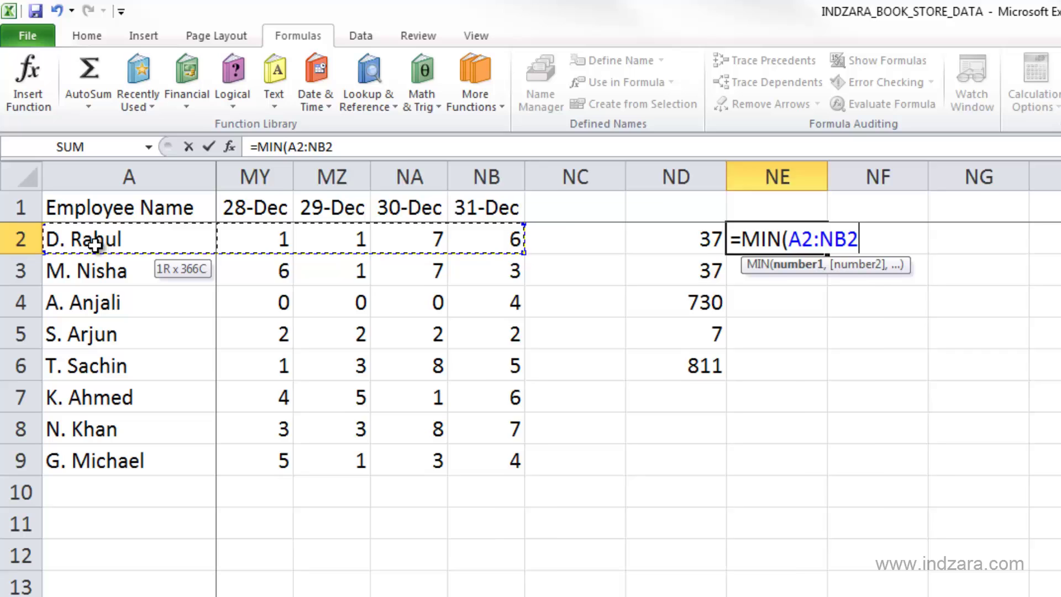
key("shift+Right")
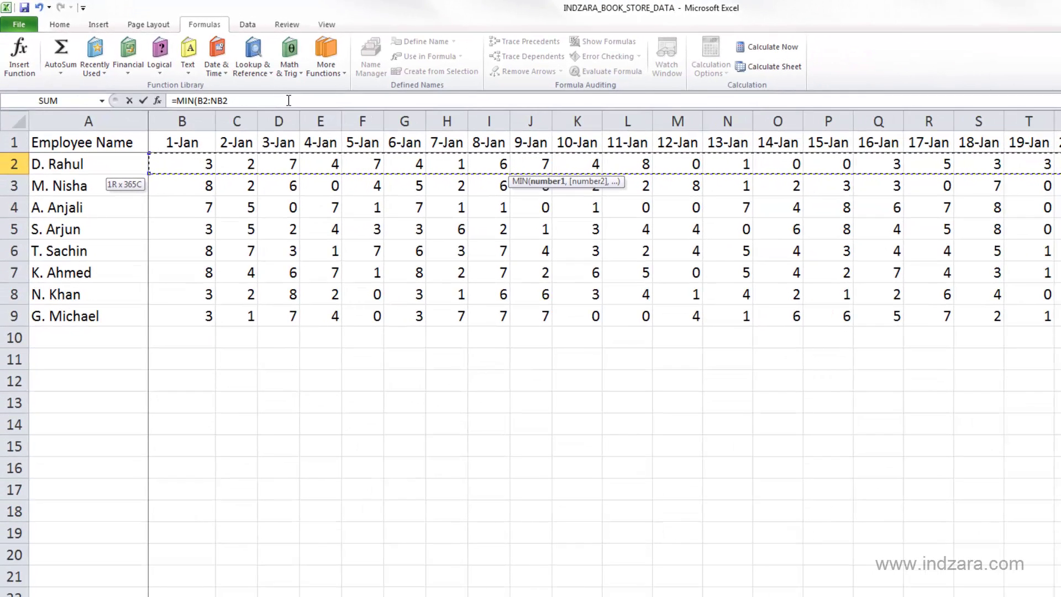
type(")")
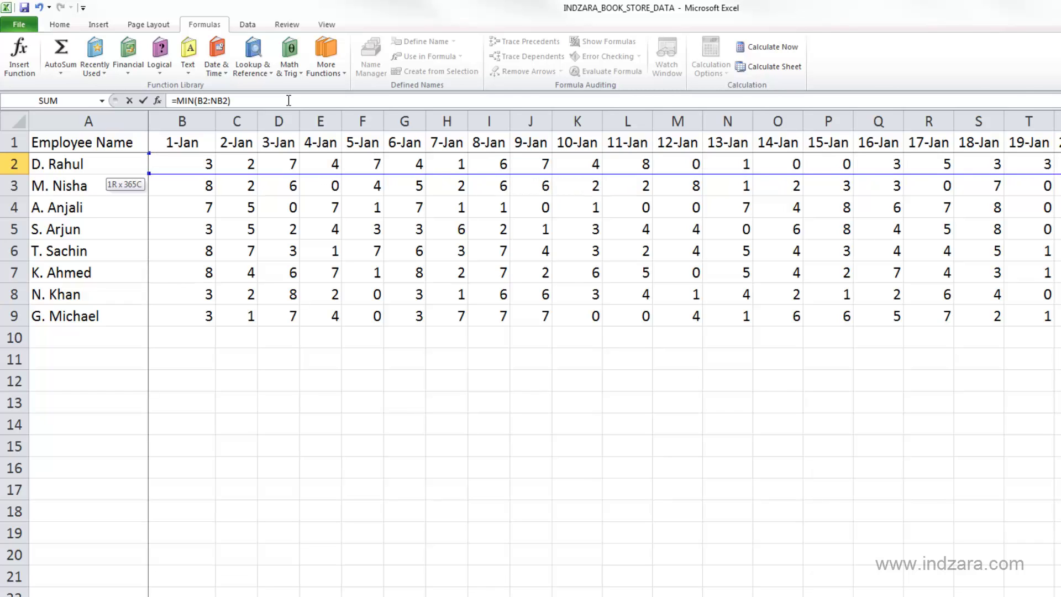
key("Return")
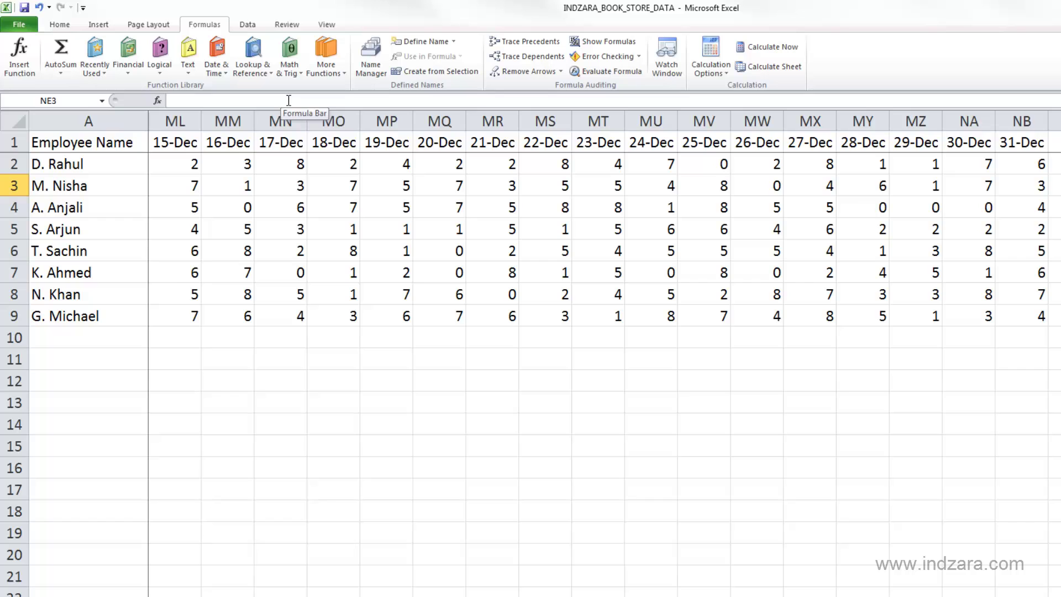
Go back to NE2 and reopen its =MIN(B2:NB2) formula, which returned 0, for editing
key("Up")
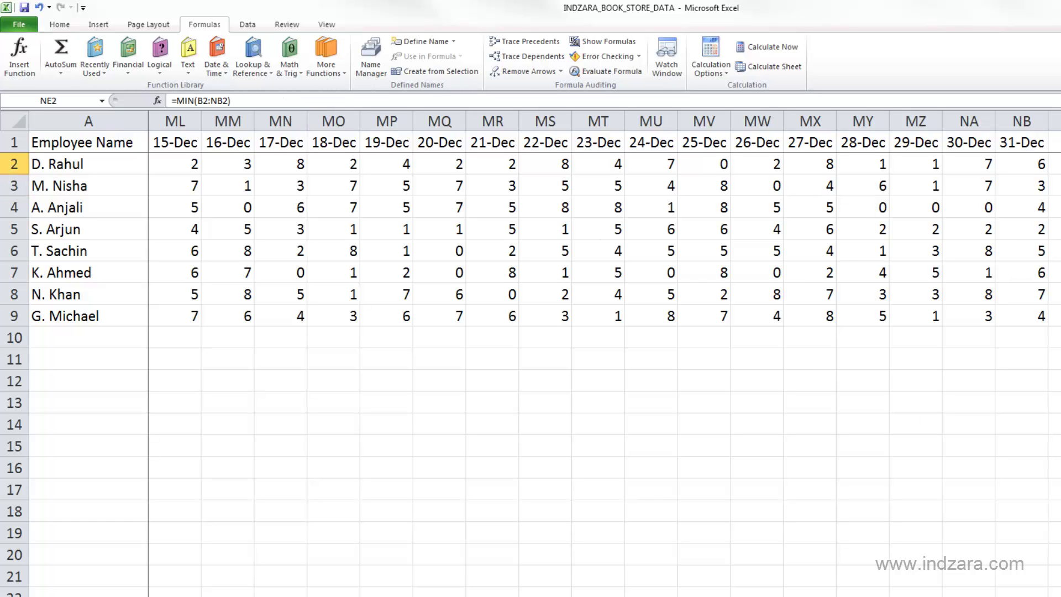
scroll(552, 332, "right", 10)
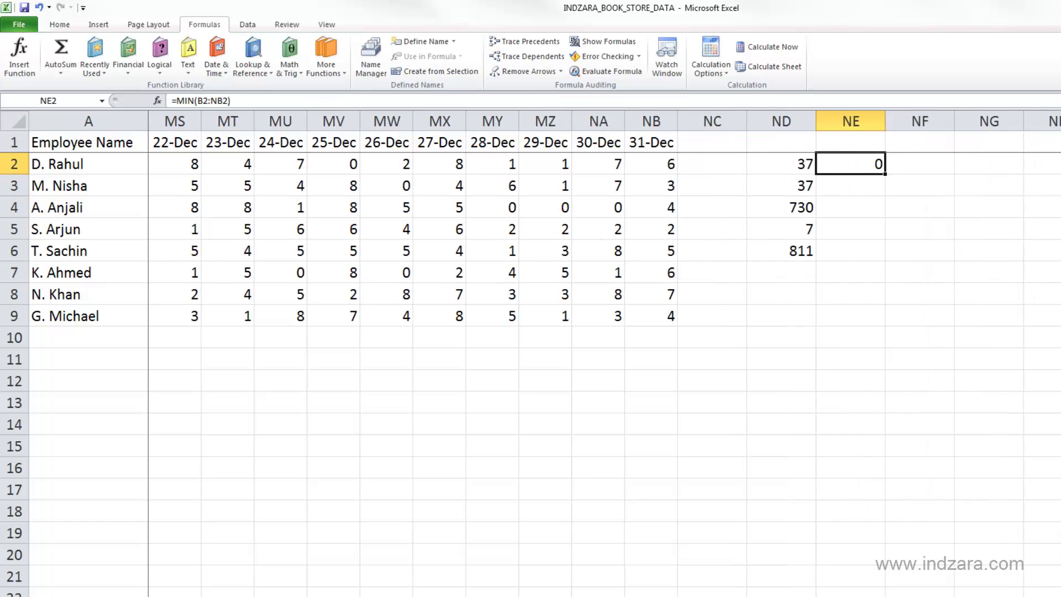
scroll(312, 136, "right", 6)
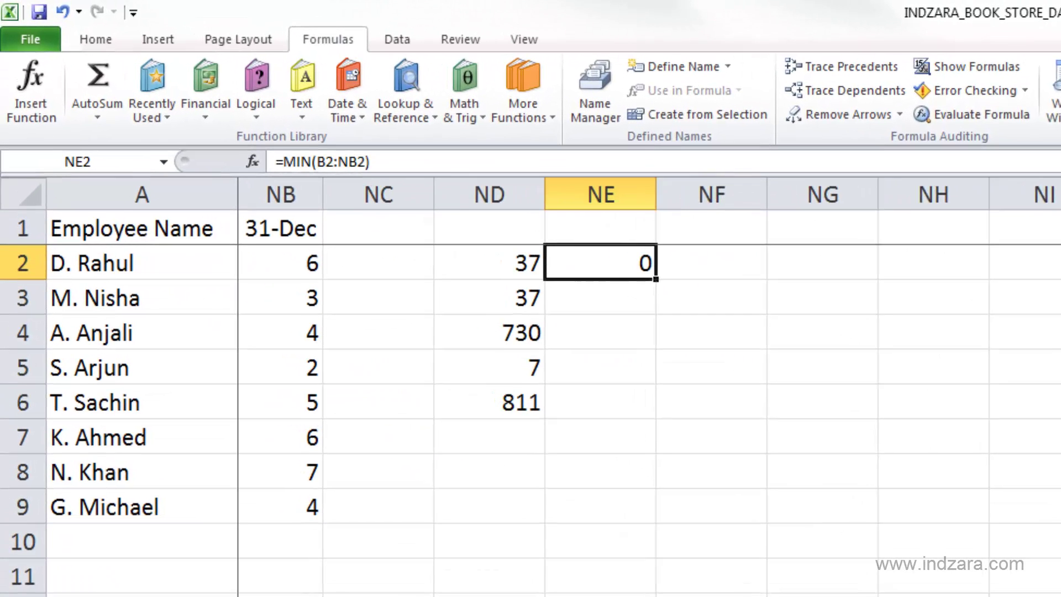
left_click(397, 164)
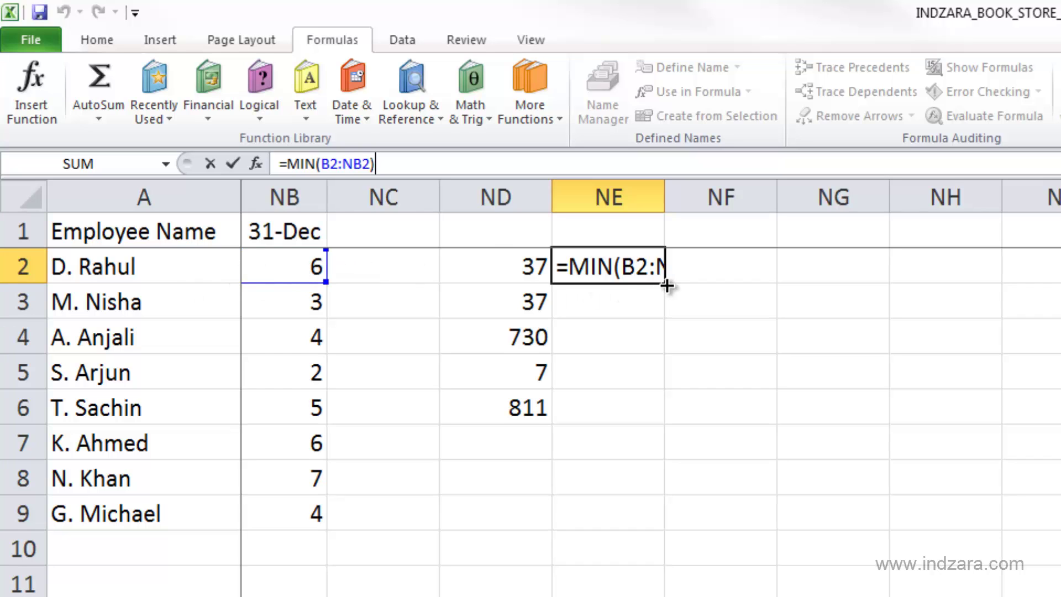
Replace MIN with MAX in NE2's formula so it returns 8, then reopen it for editing
left_click(734, 300)
left_click(604, 266)
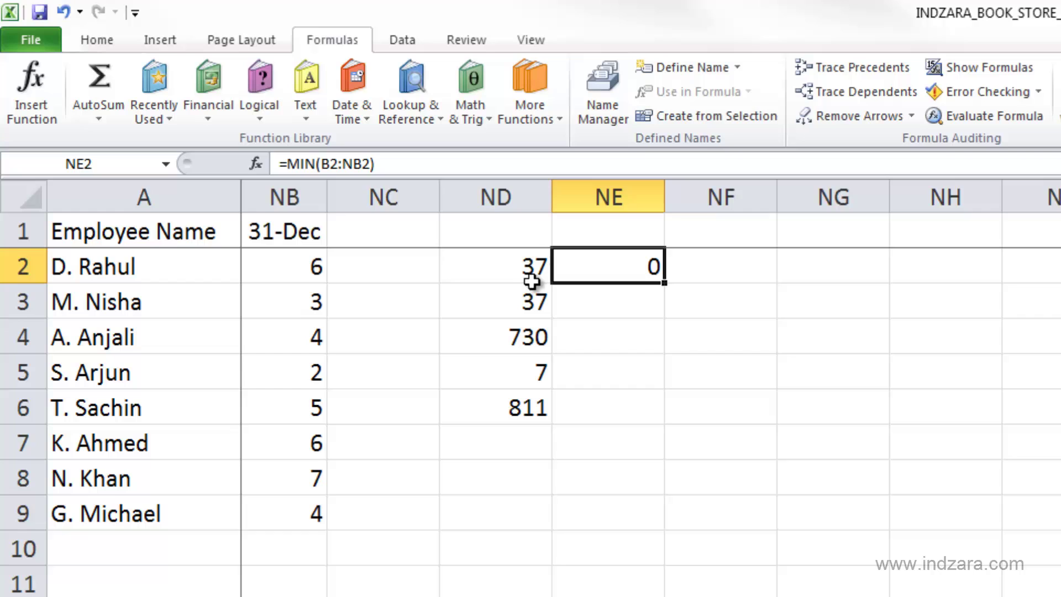
left_click(319, 164)
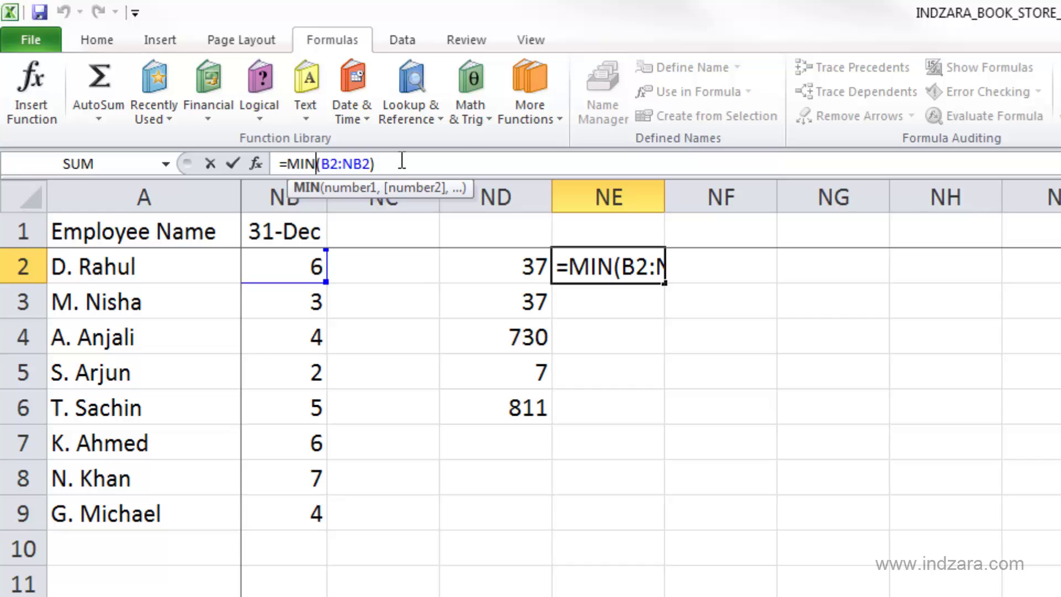
key("BackSpace")
key("BackSpace")
type("AX")
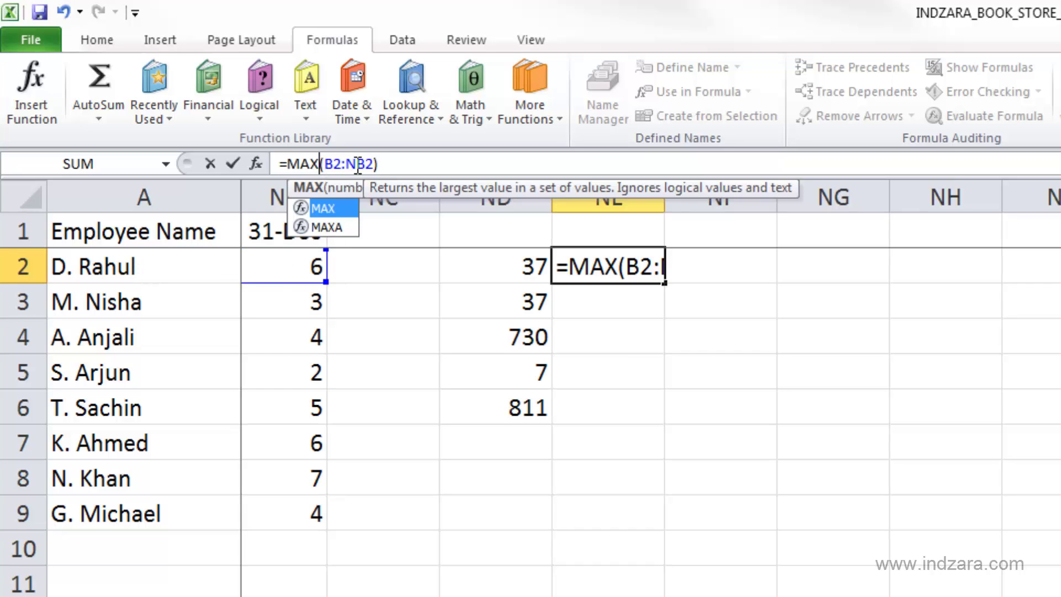
left_click(387, 164)
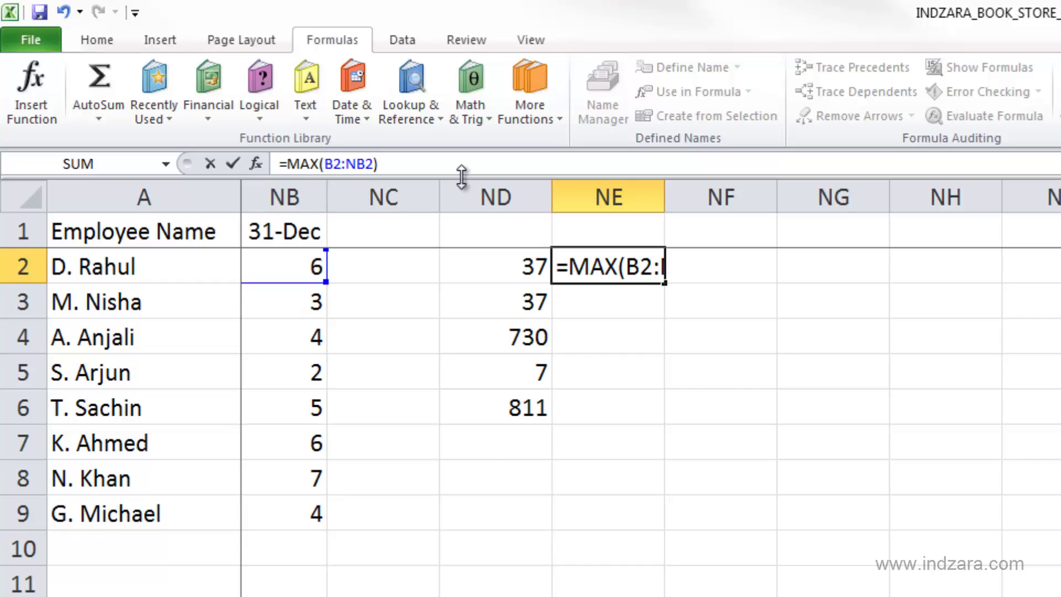
key("Return")
left_click(622, 271)
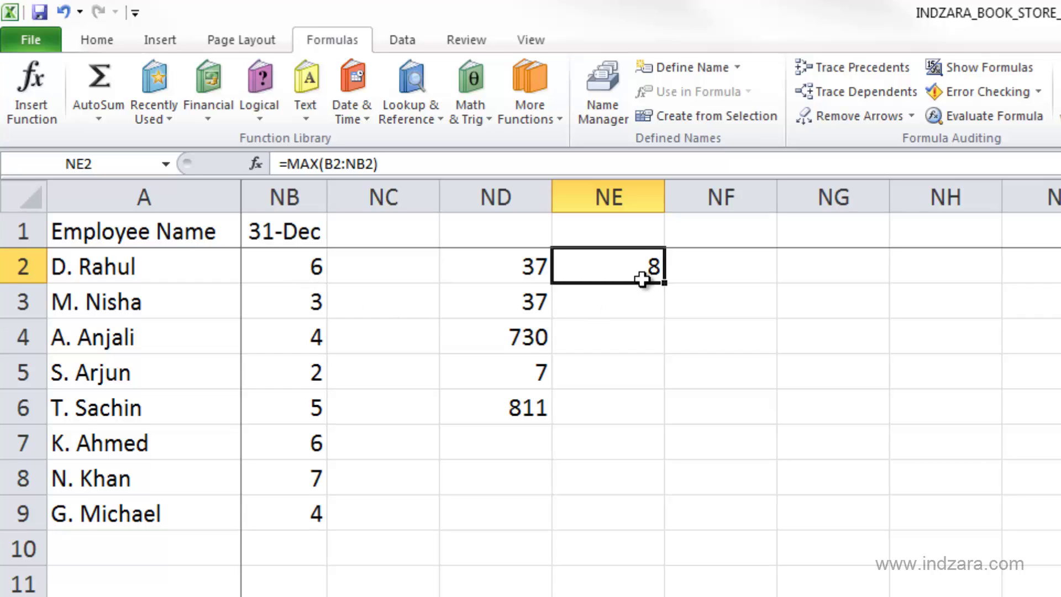
left_click(321, 164)
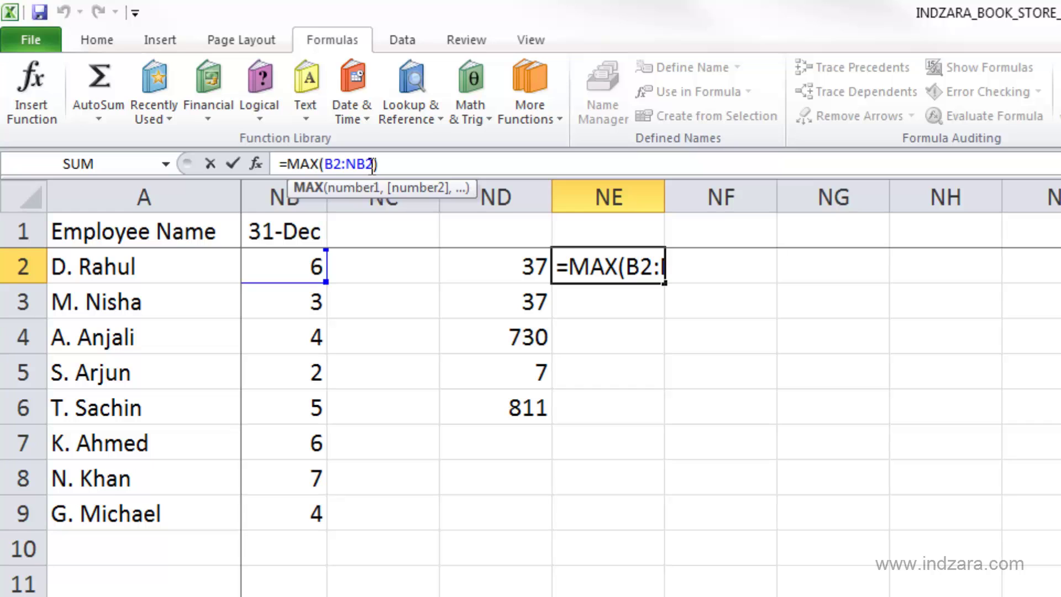
Change NE2's function to AVERAGE, giving =AVERAGE(B2:NB2) with a result of 4.06575
key("BackSpace")
key("BackSpace")
key("BackSpace")
type("AVER")
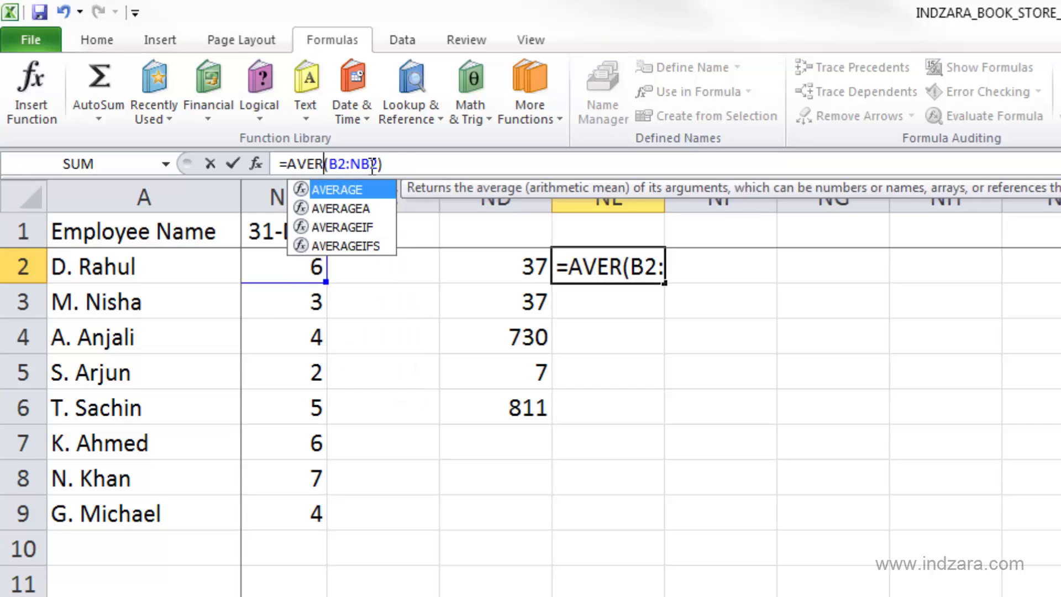
type("AGE")
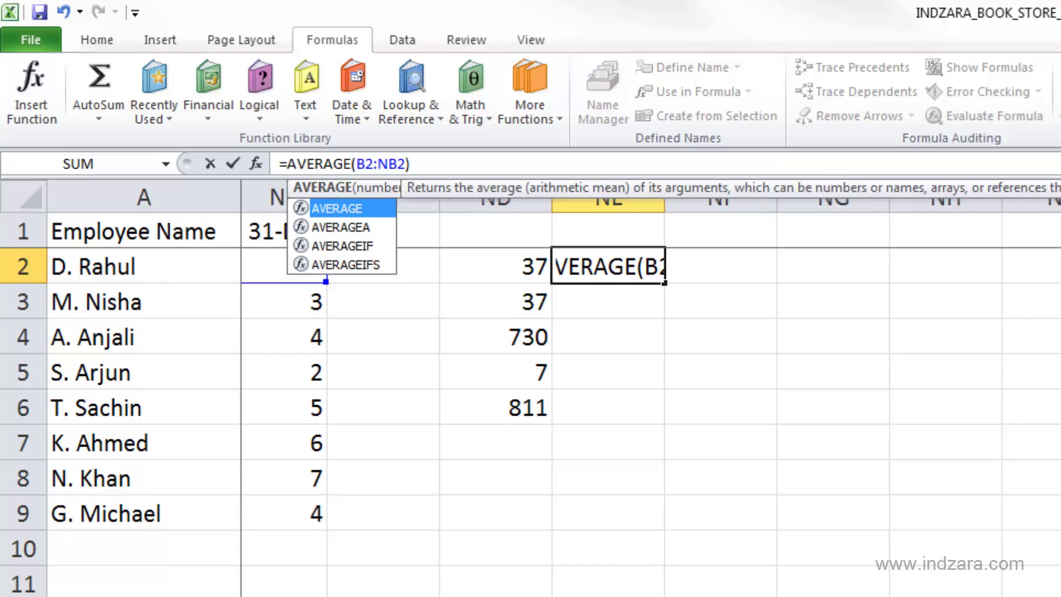
left_click(363, 160)
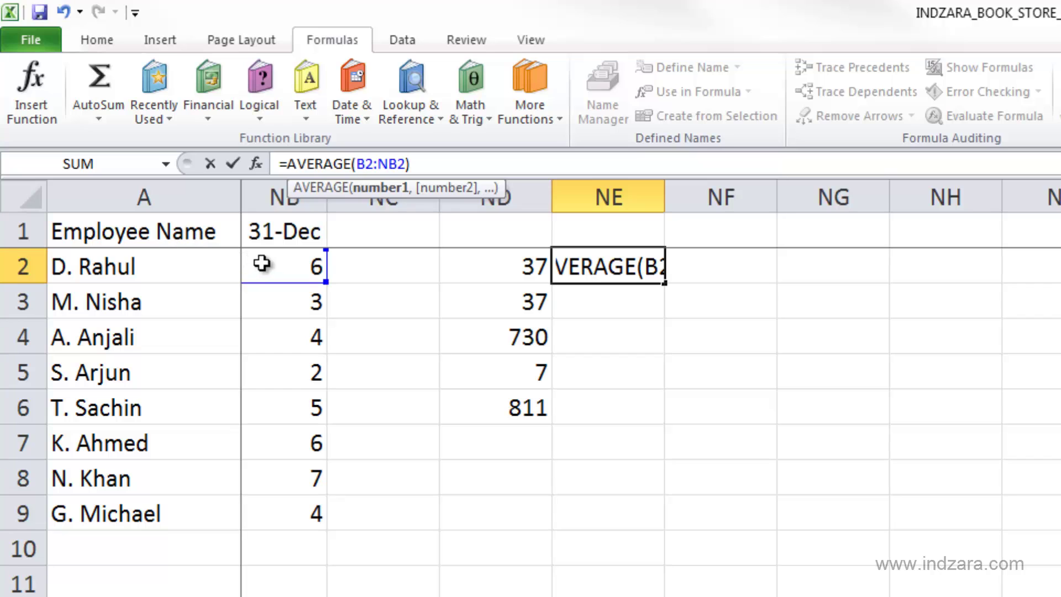
left_click(423, 158)
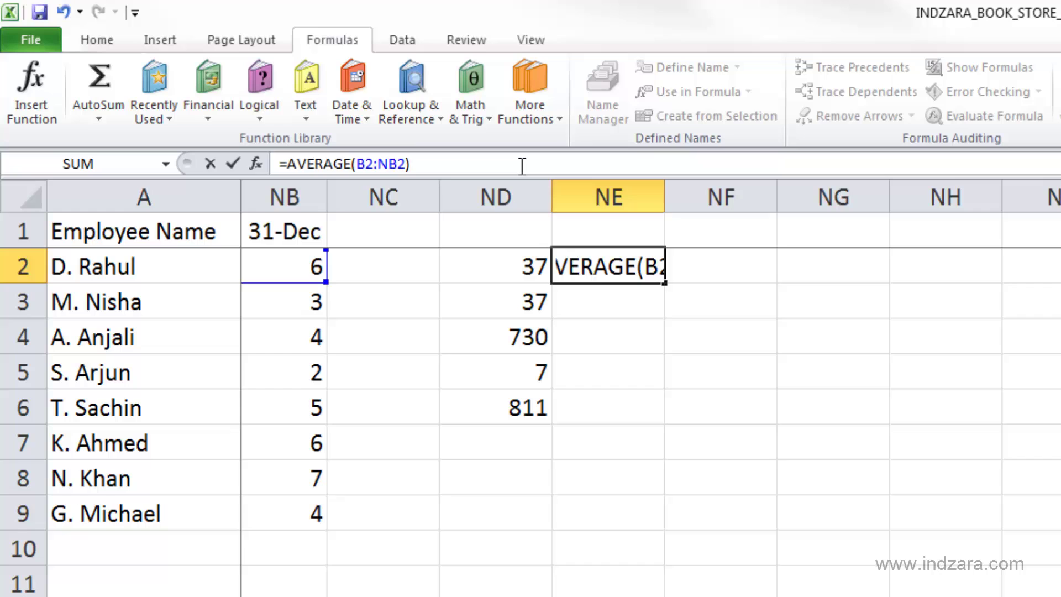
key("Return")
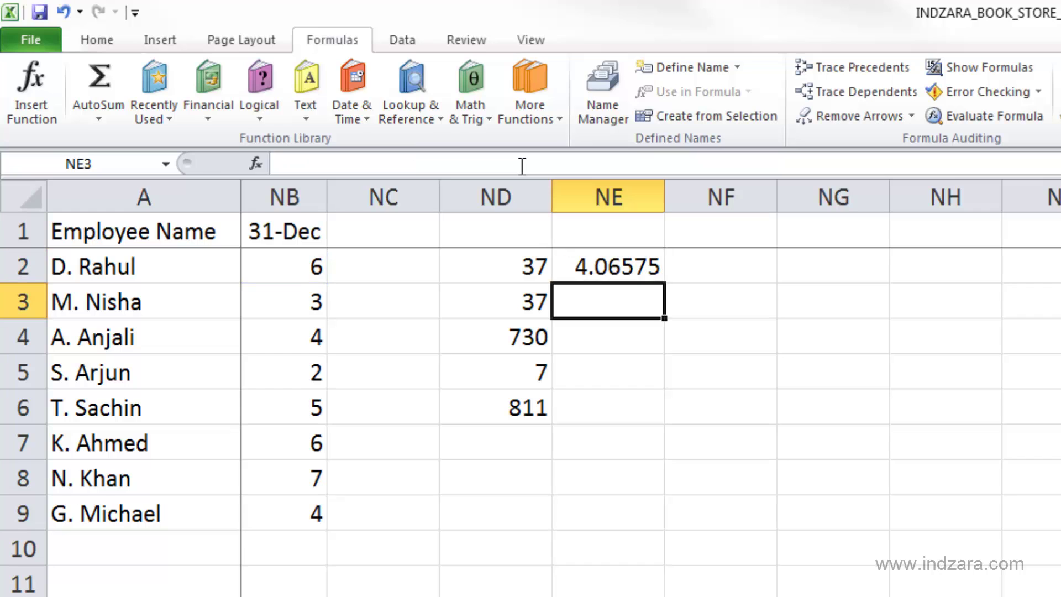
left_click(662, 265)
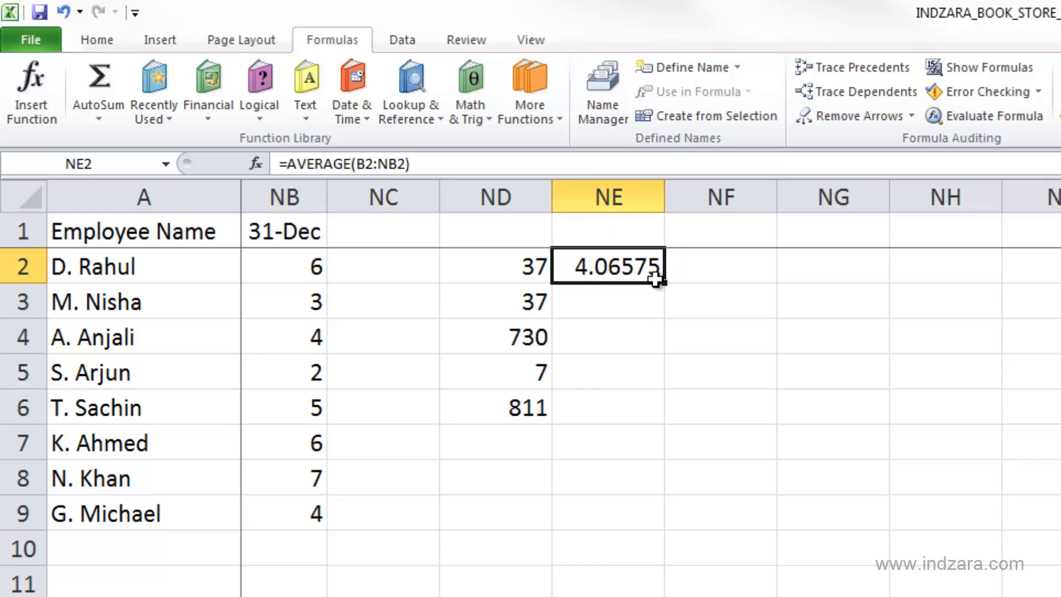
Enter =SUM(B2:NB2) in NF2, totalling 1484 hours for the first employee's year
left_click(700, 271)
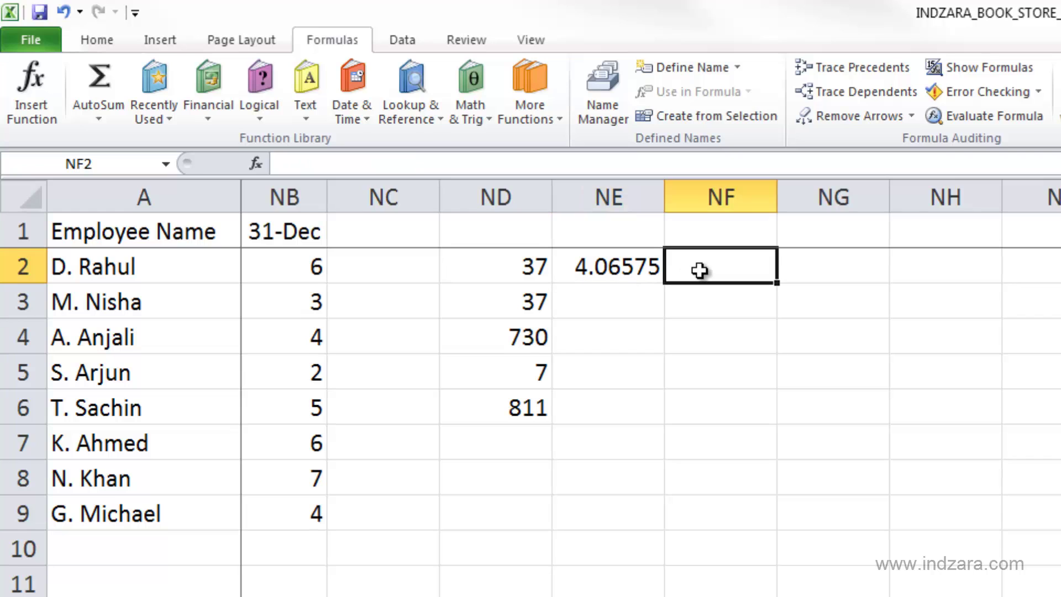
type("=sum(")
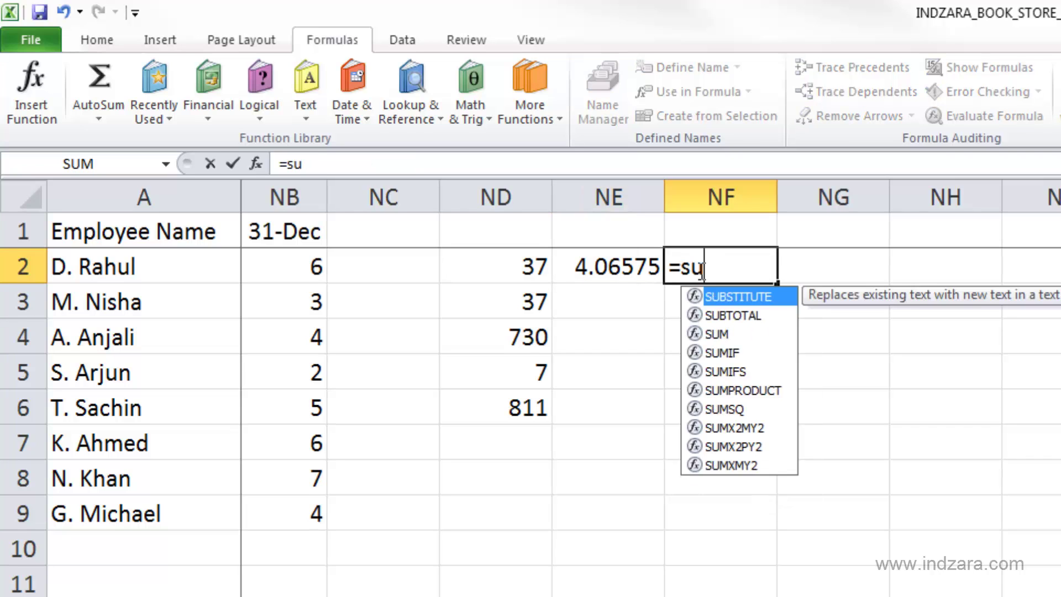
key("Left")
key("Left")
key("Left")
key("Left")
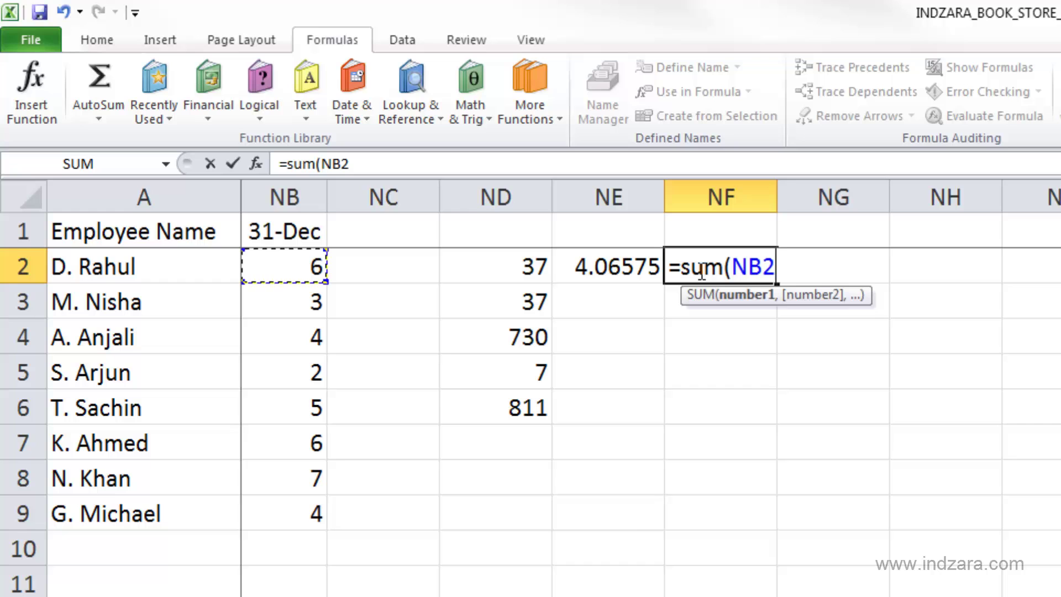
key("shift+Left")
key("shift+Right")
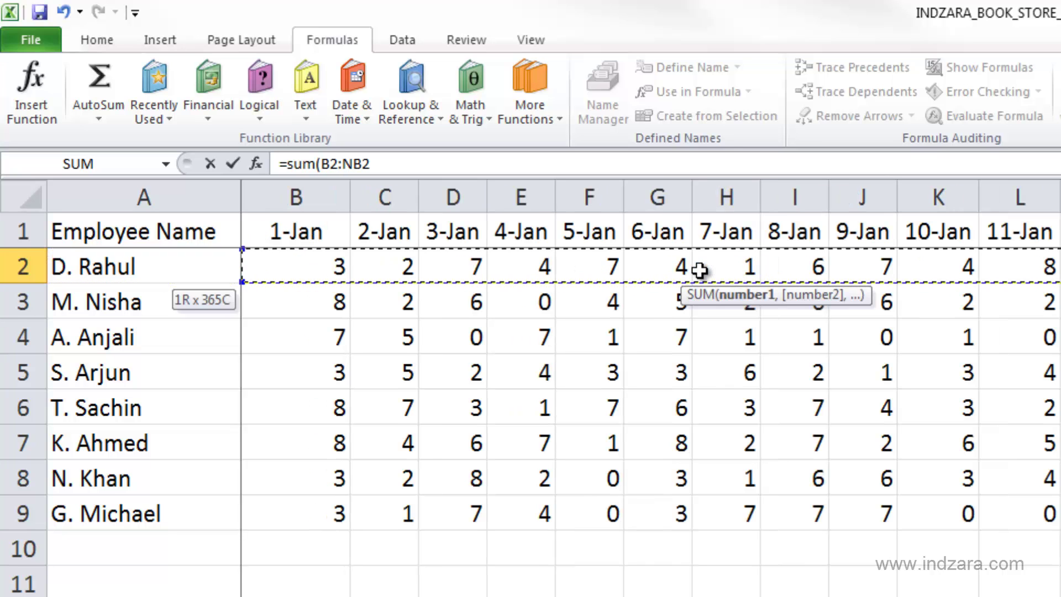
type(")")
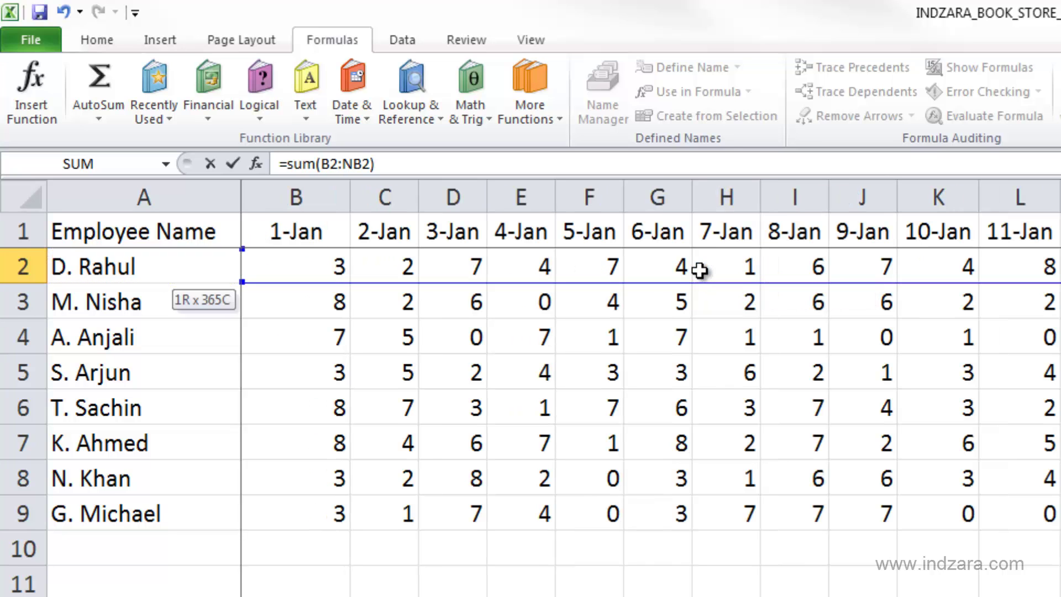
key("Return")
key("Up")
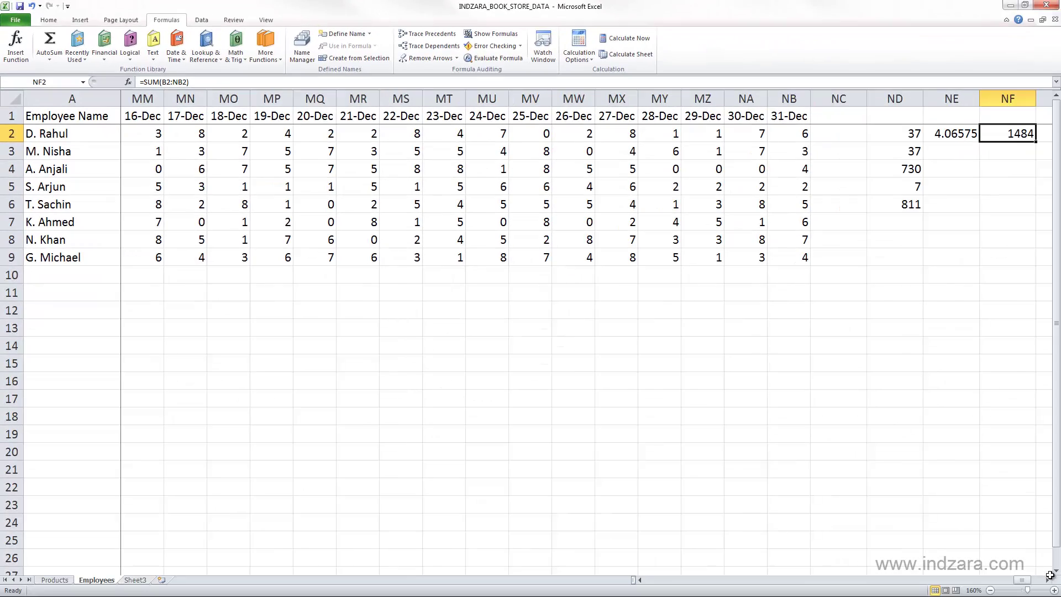
left_click(1049, 580)
left_click(1049, 580)
left_click(1049, 580)
left_click(1049, 580)
left_click(1049, 580)
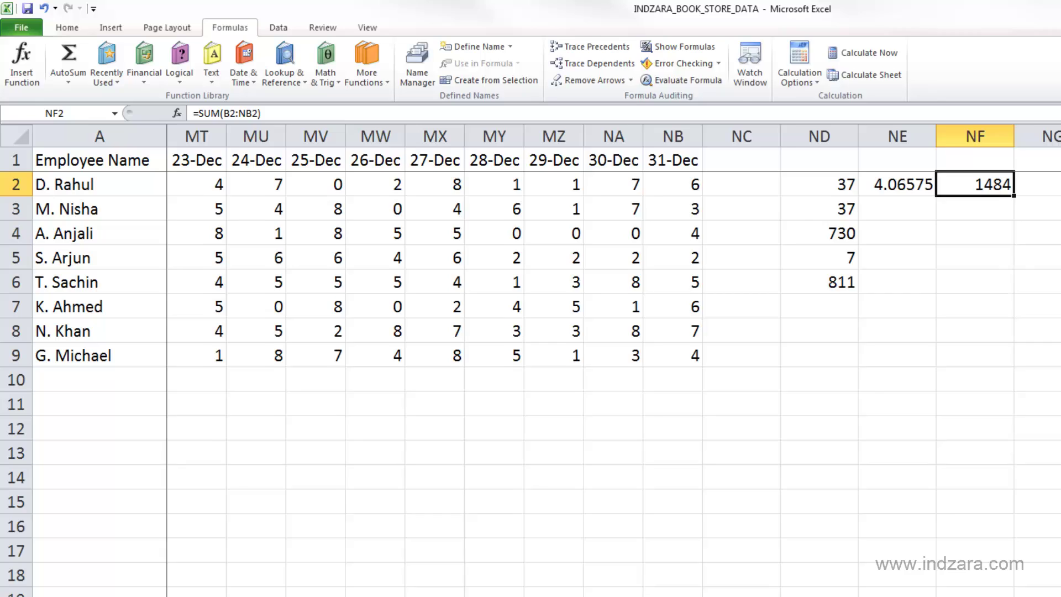
scroll(608, 332, "right", 10)
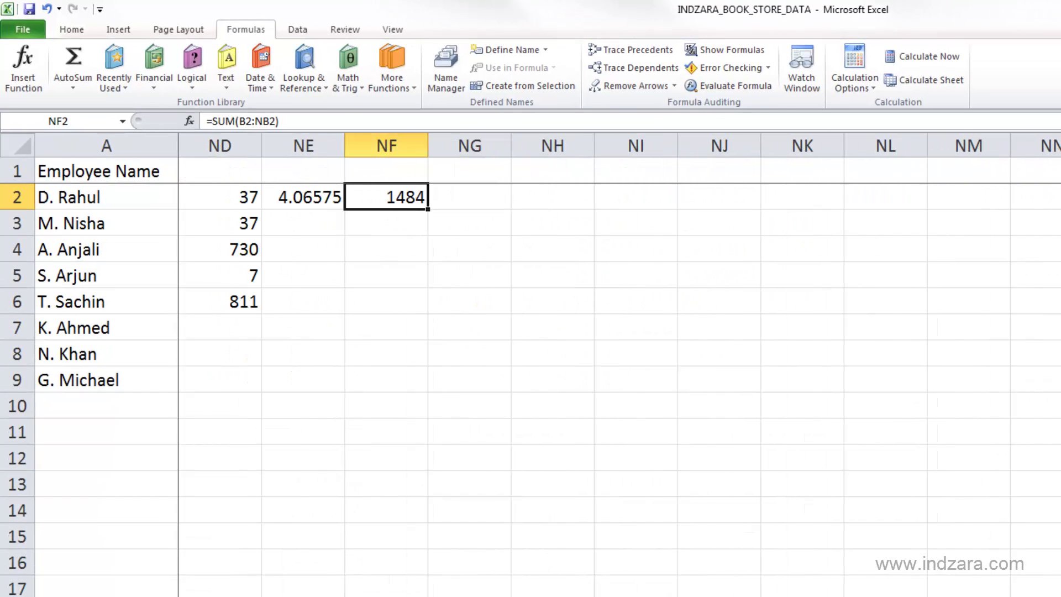
Enter =NF2/365 in NF3, which returns 4.06575
left_click(402, 224)
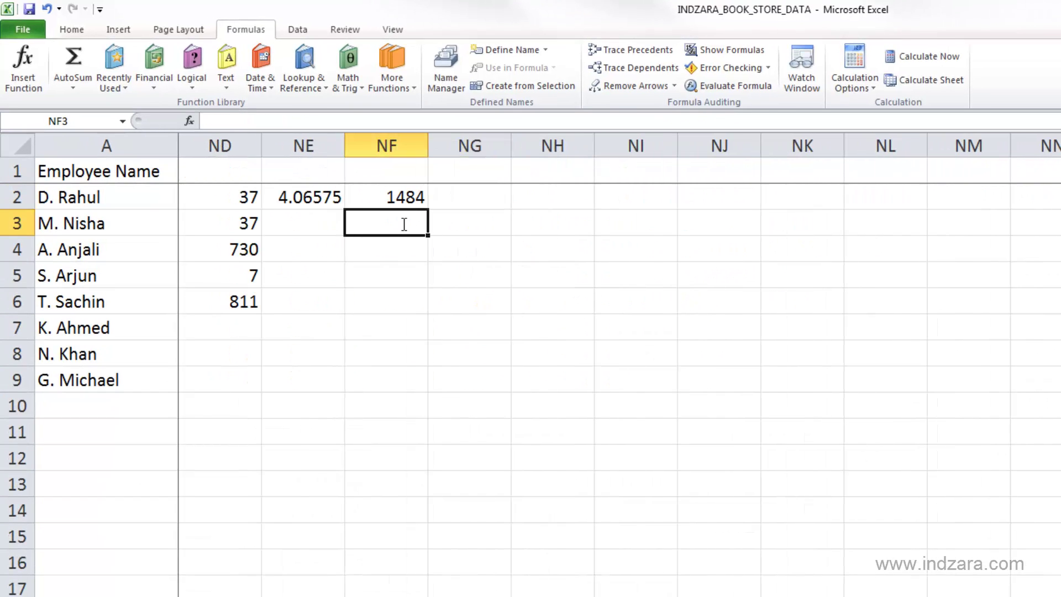
type("=NF2/3")
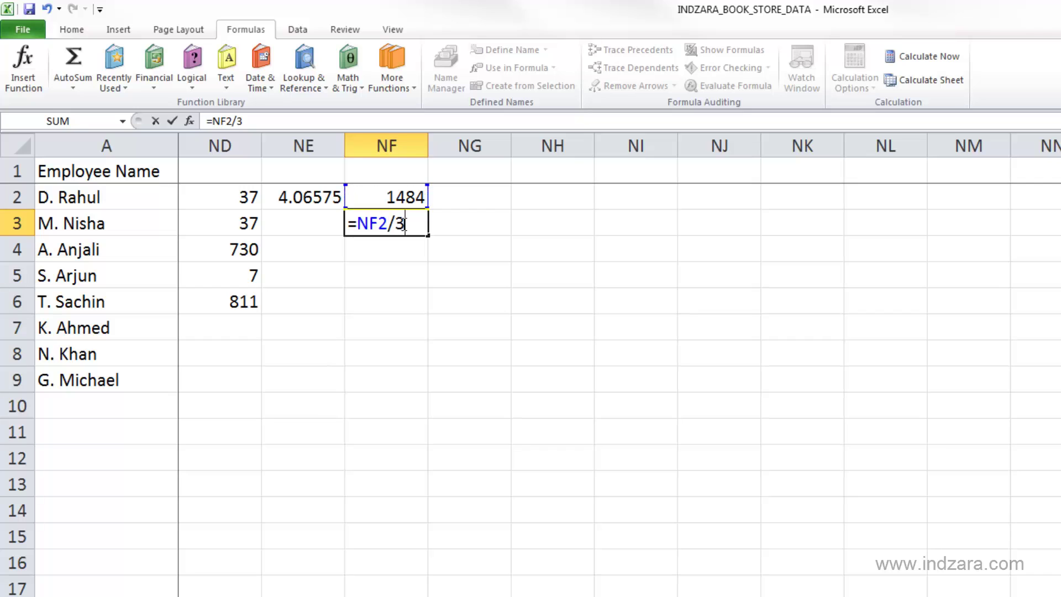
type("65")
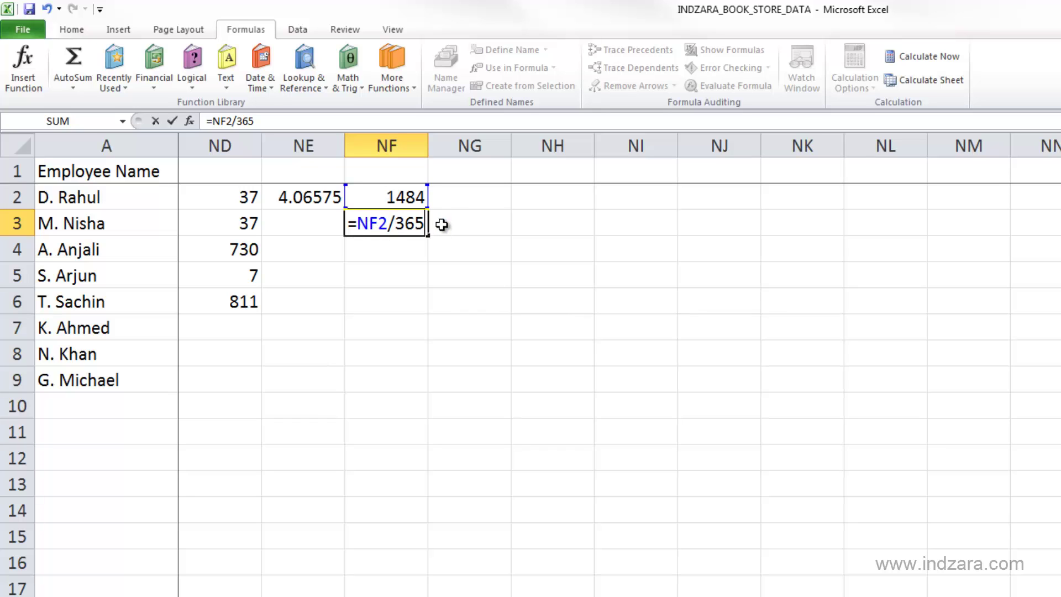
key("Return")
key("Up")
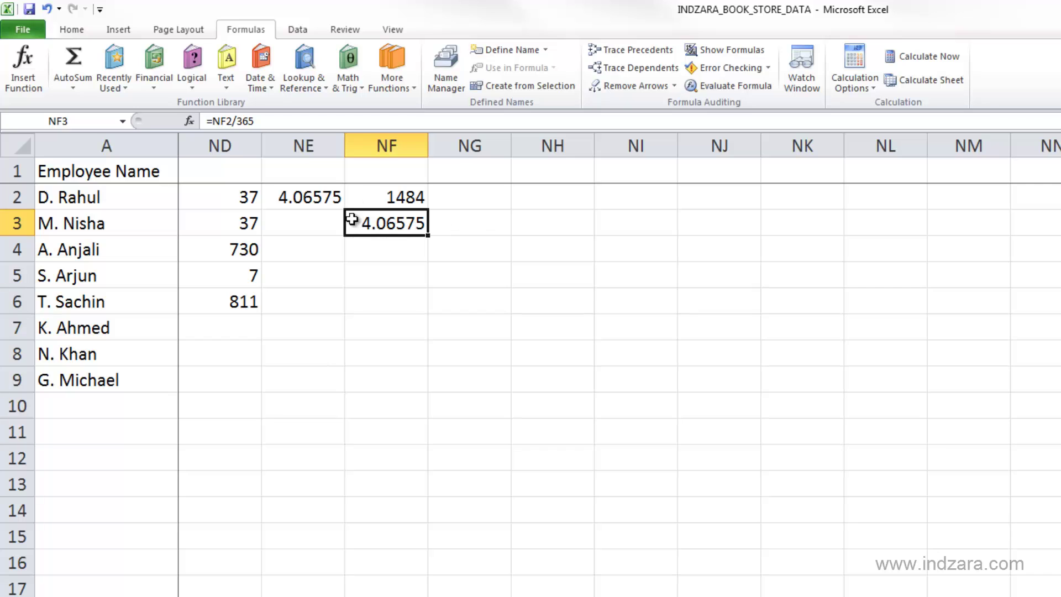
Compare the formulas in NE2, NF2 and NF3 to confirm the average matches
left_click(326, 203)
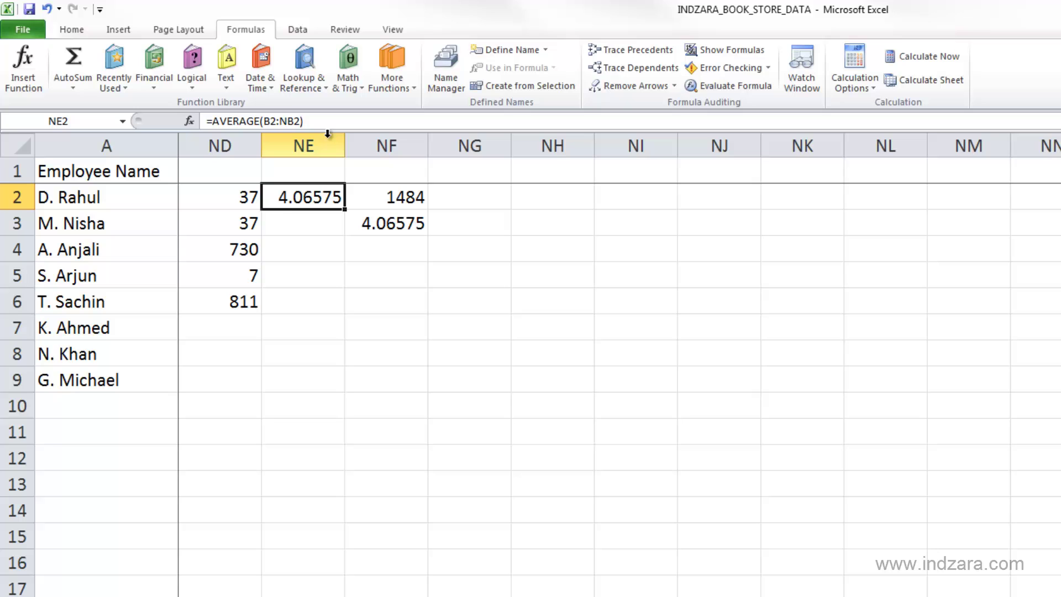
left_click(372, 201)
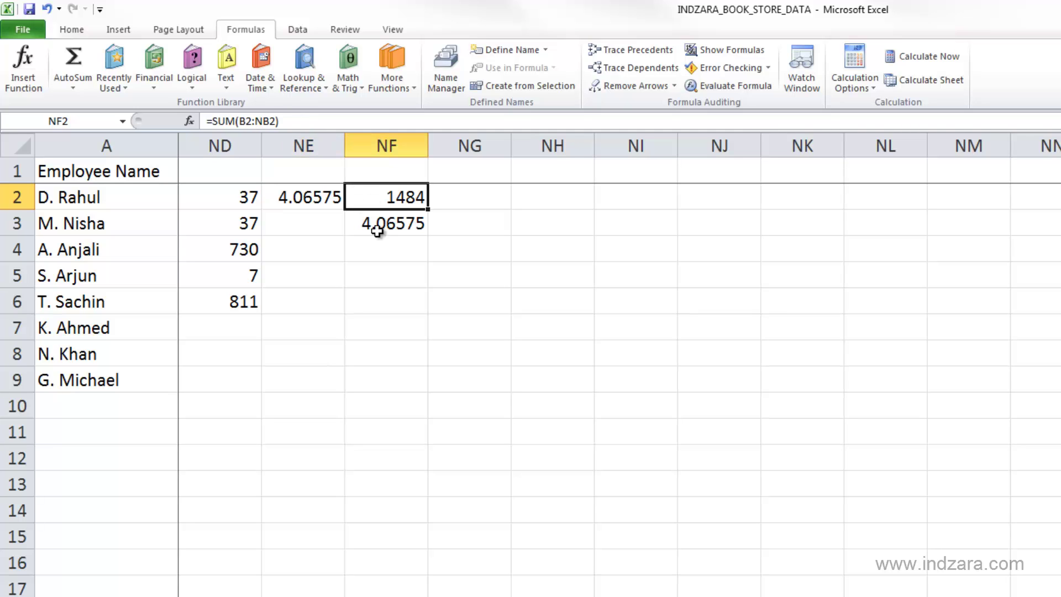
left_click(402, 221)
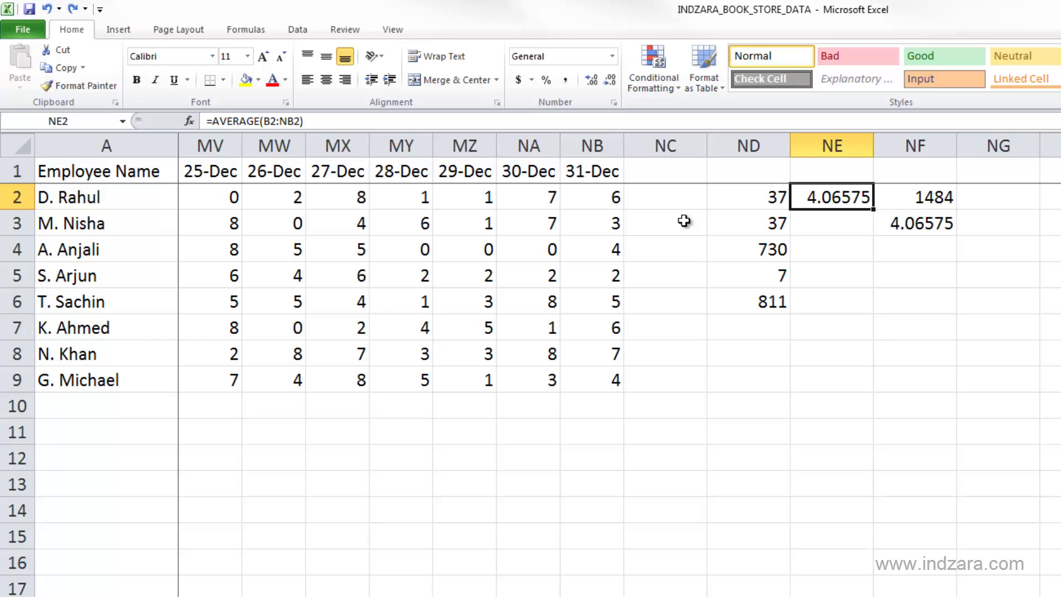
left_click(221, 203)
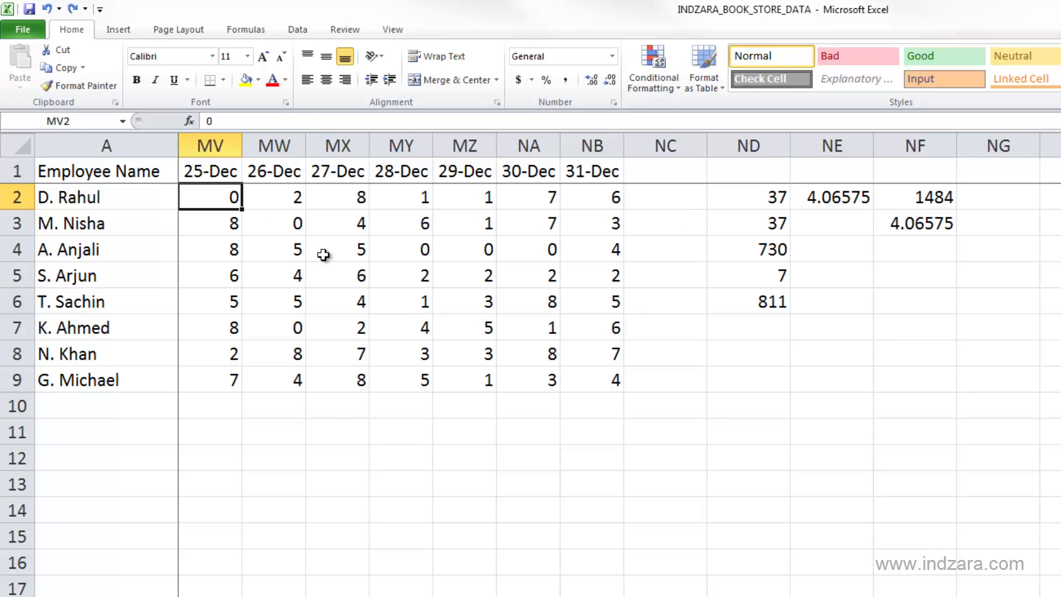
key("Delete")
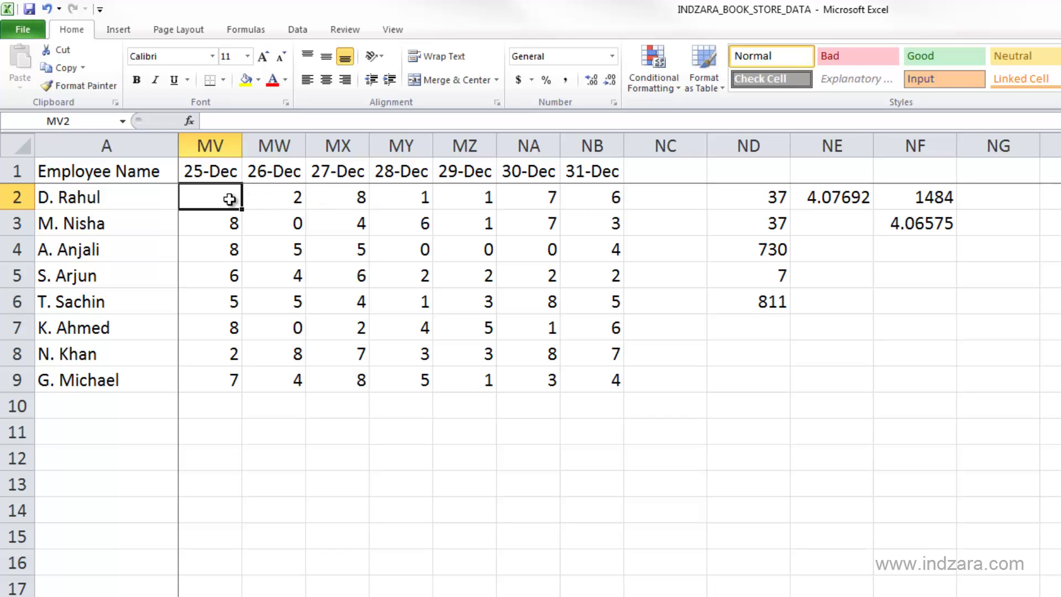
type("0")
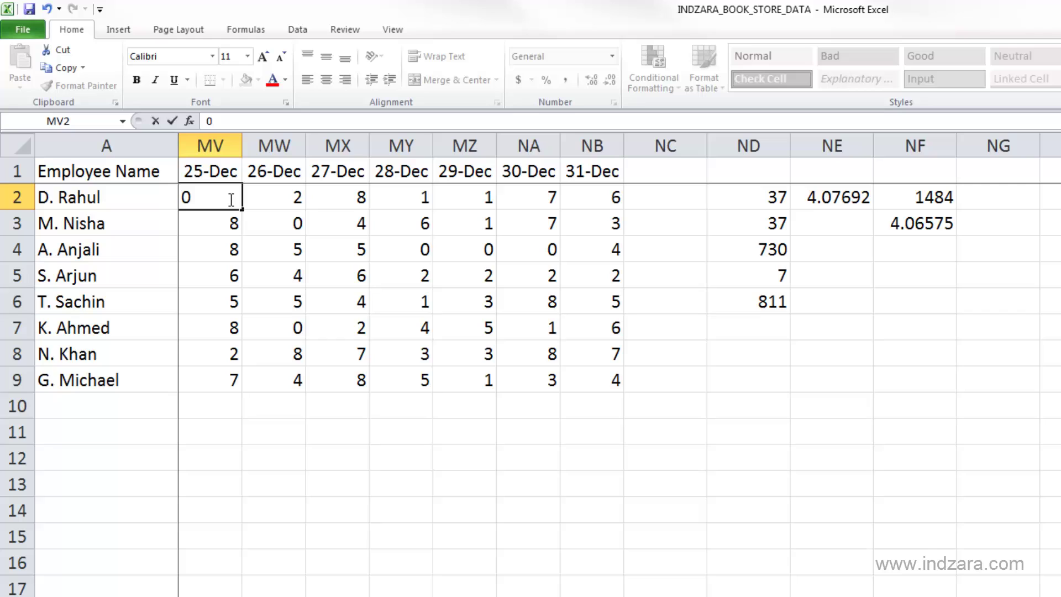
key("Return")
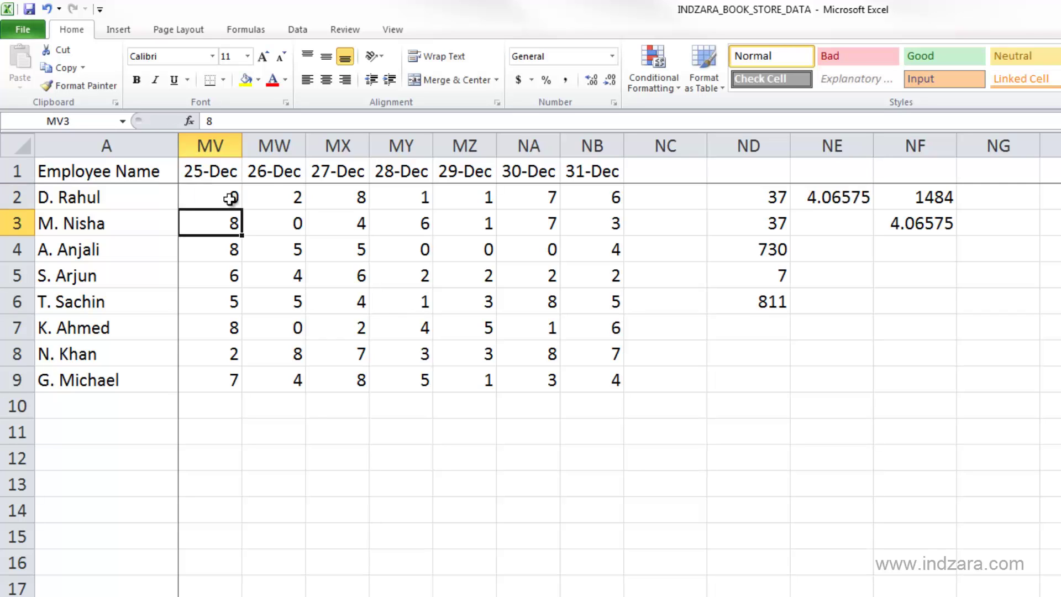
left_click(230, 199)
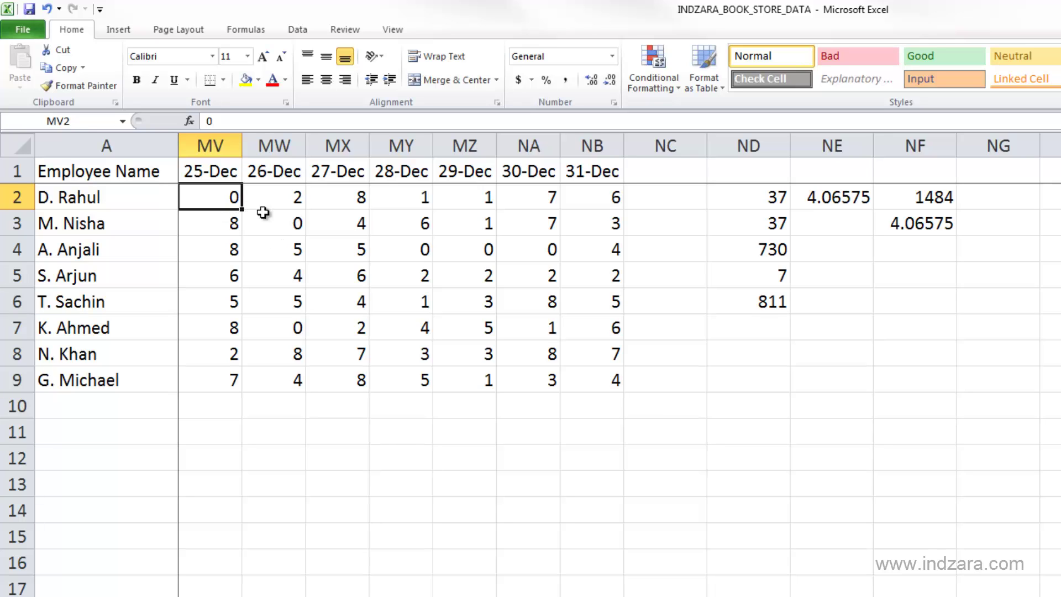
left_click(865, 202)
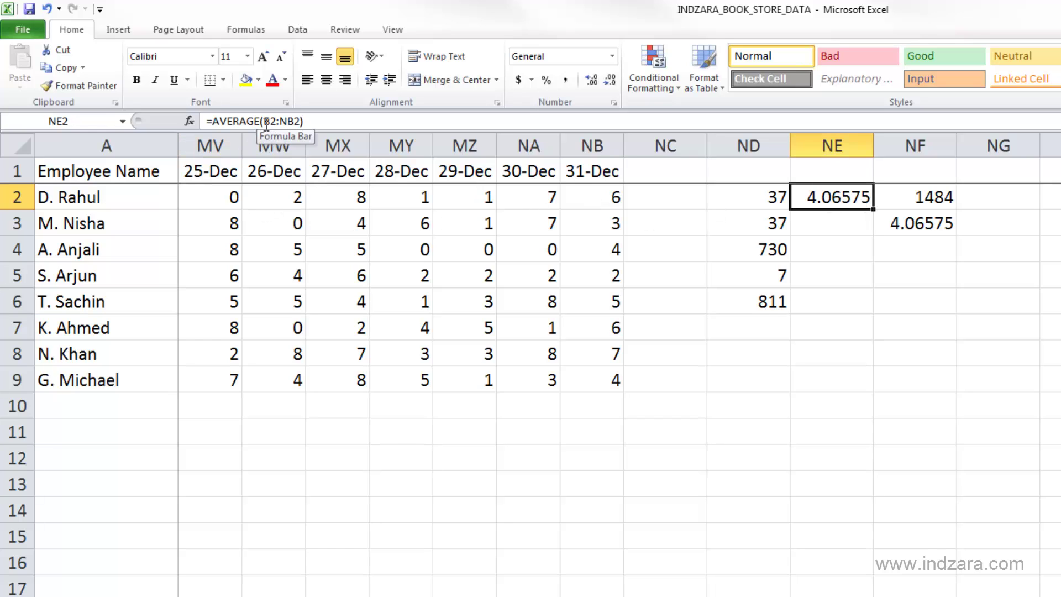